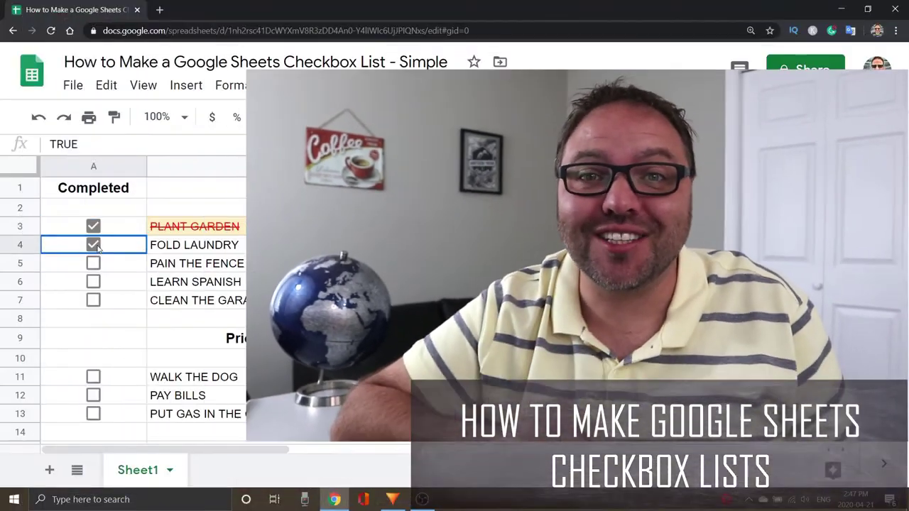
- Tick PAIN THE FENCE, LEARN SPANISH, CLEAN THE GARAGE and WALK THE DOG in the demo sheet
left_click(98, 263)
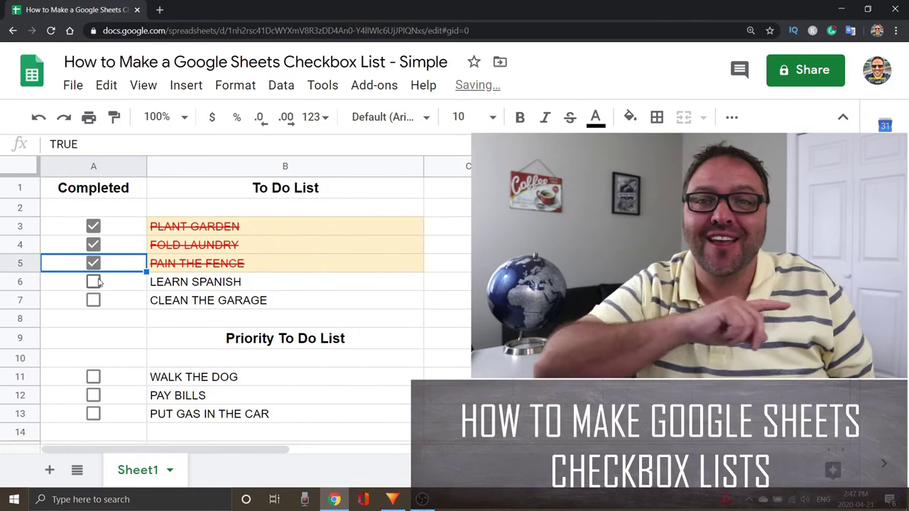
left_click(95, 282)
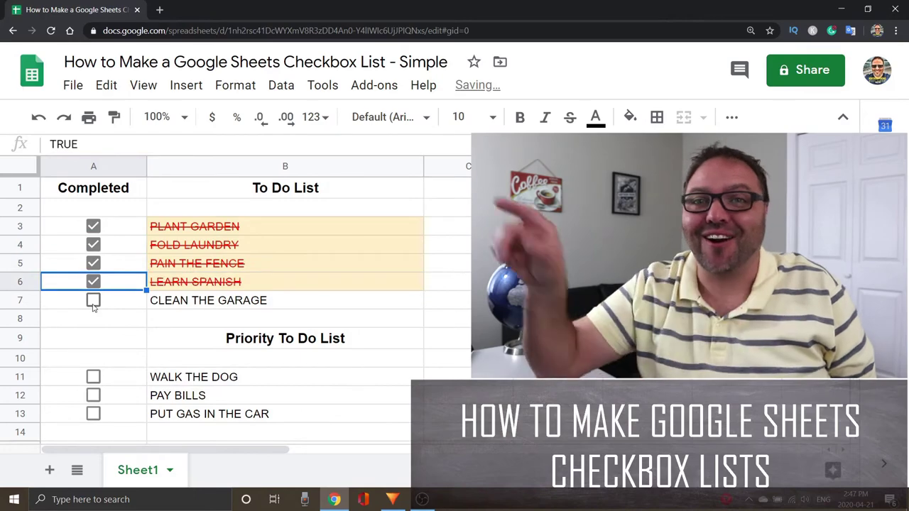
left_click(93, 301)
left_click(93, 377)
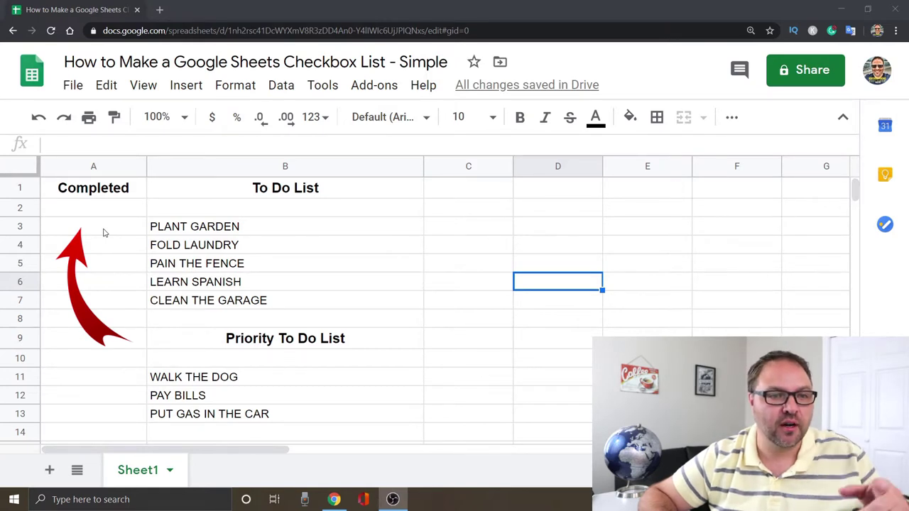
- Insert a checkbox into A3 via Insert > Checkbox, then tick and untick it to test
left_click(103, 233)
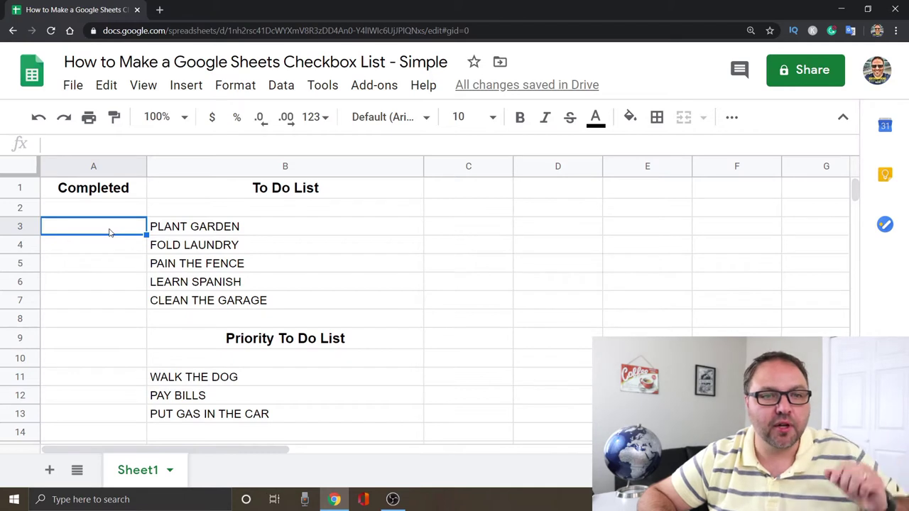
left_click(186, 86)
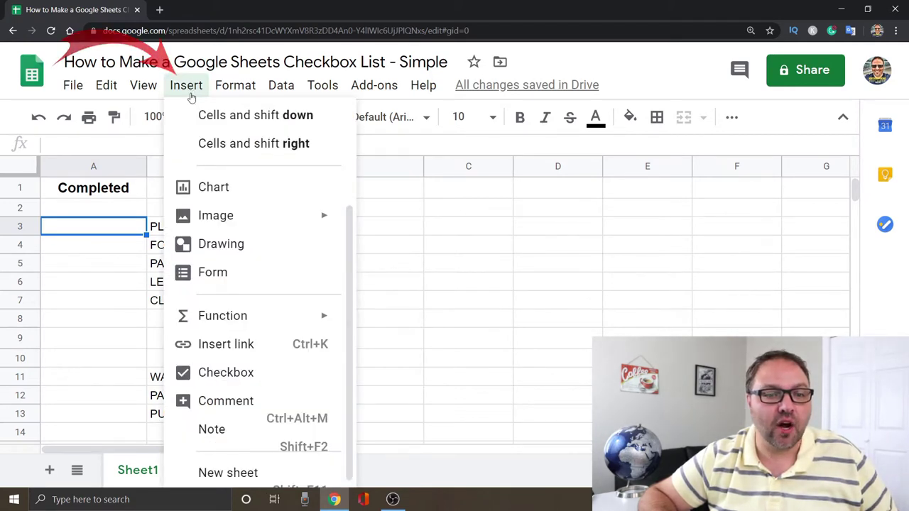
left_click(290, 374)
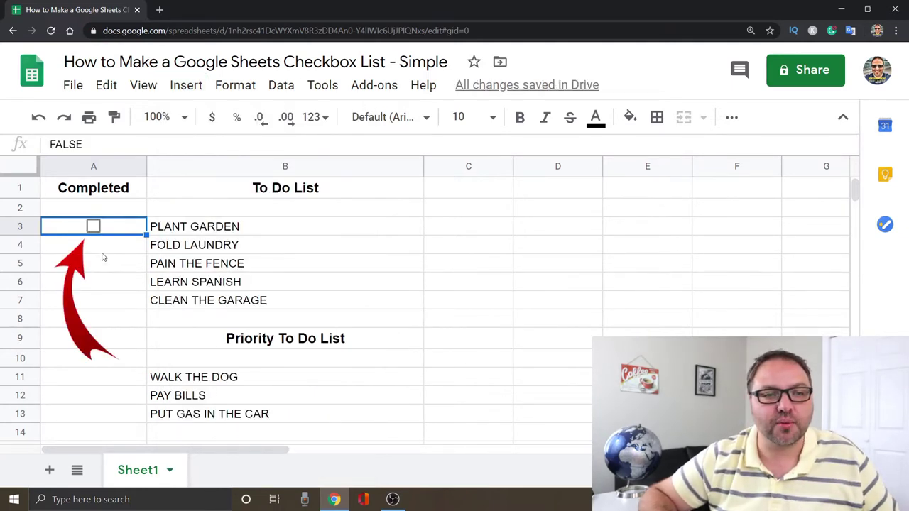
left_click(96, 228)
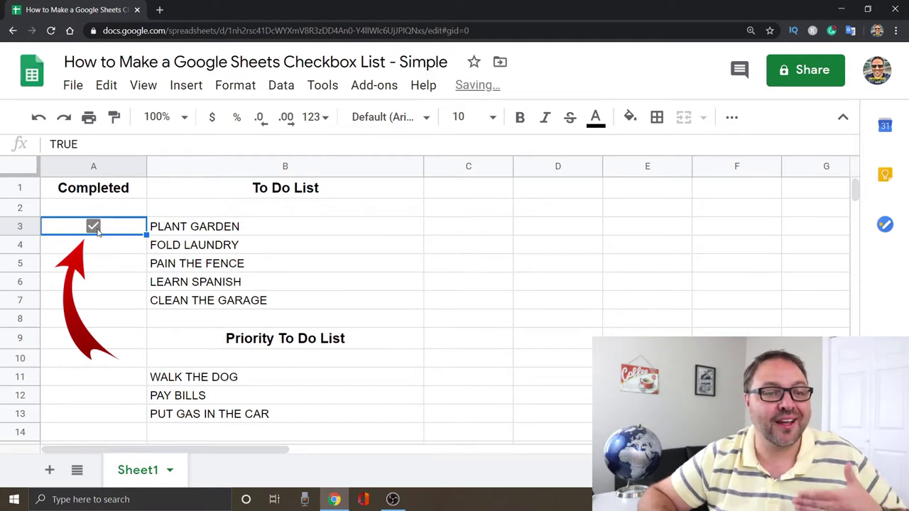
left_click(96, 228)
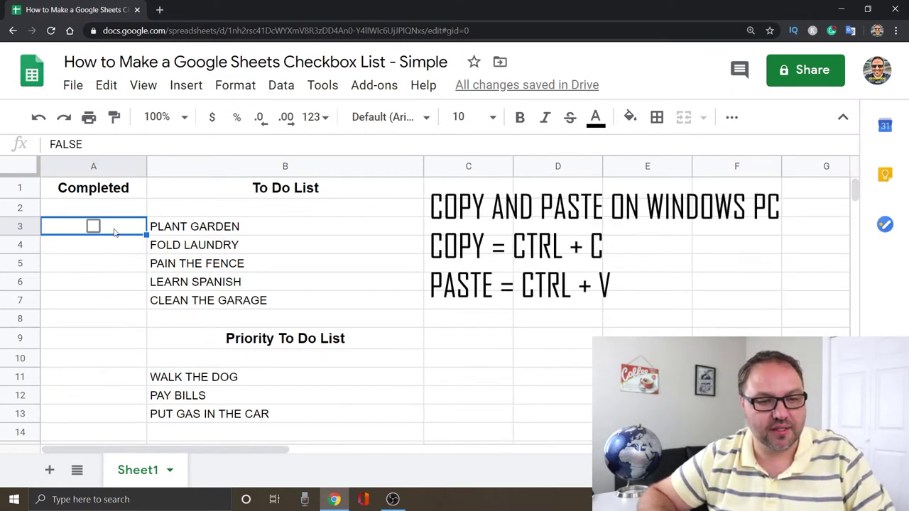
- Copy the A3 checkbox into A4 and fill it down through A7
key("ctrl+c")
left_click(115, 247)
key("ctrl+v")
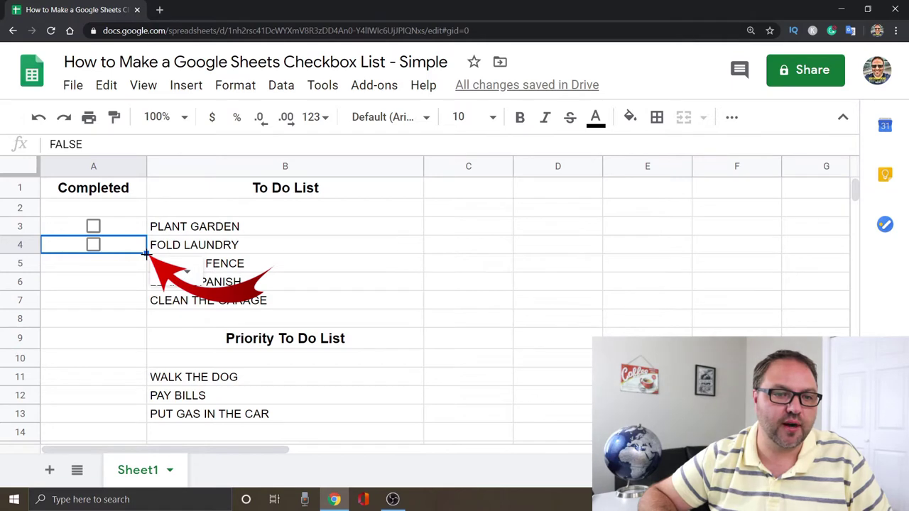
left_click_drag(145, 253, 144, 301)
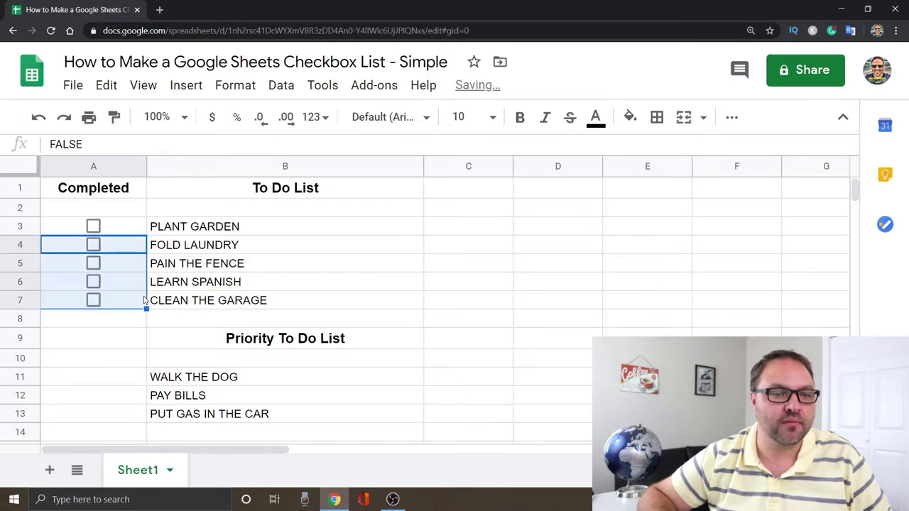
- Select A11:A13 beside the Priority To Do List items
left_click(391, 264)
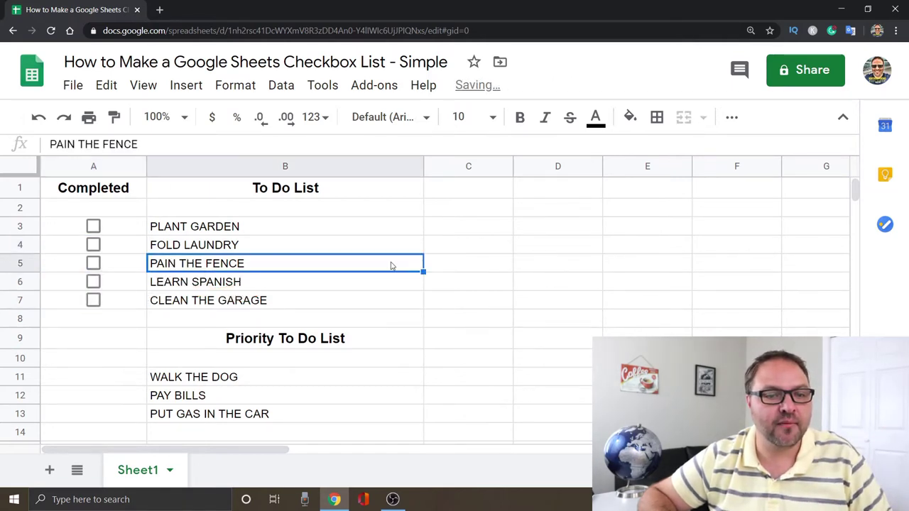
scroll(259, 333, "down", 1)
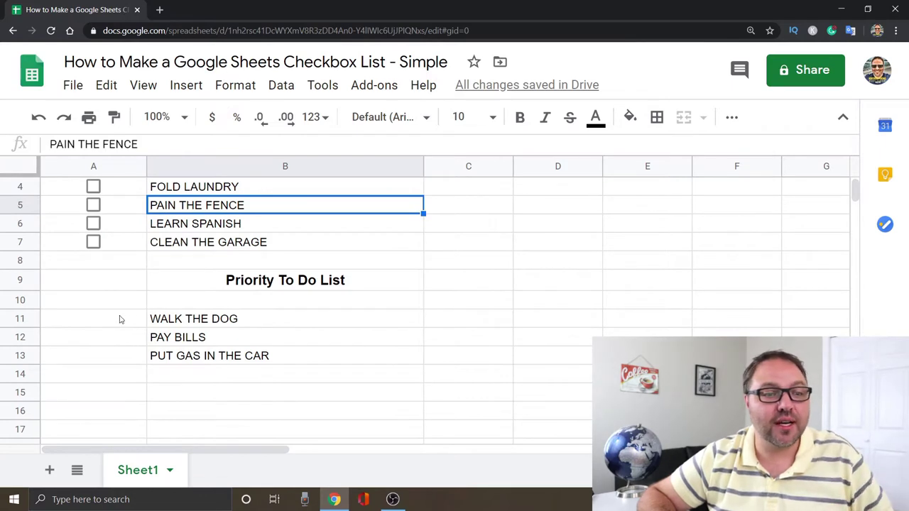
left_click_drag(120, 319, 120, 355)
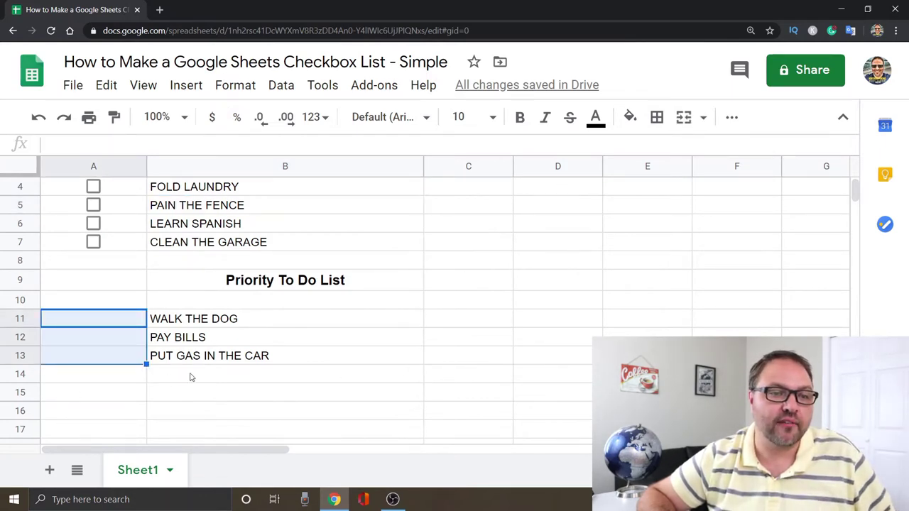
- Insert checkboxes into A11:A13 beside the three priority items
left_click(185, 91)
left_click(243, 374)
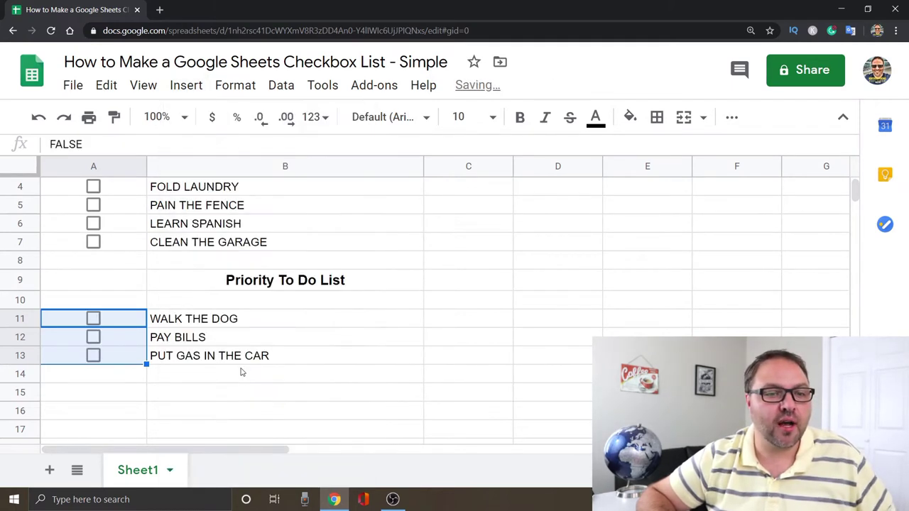
left_click(89, 390)
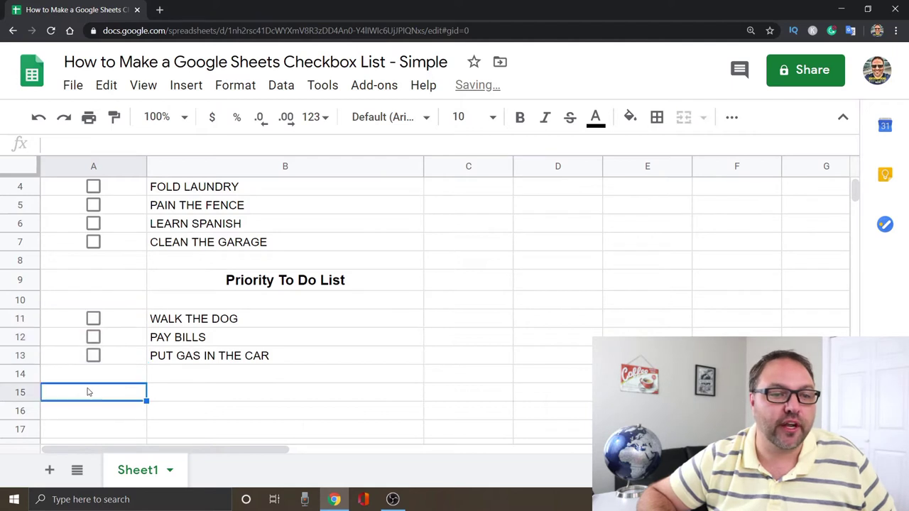
scroll(223, 348, "up", 2)
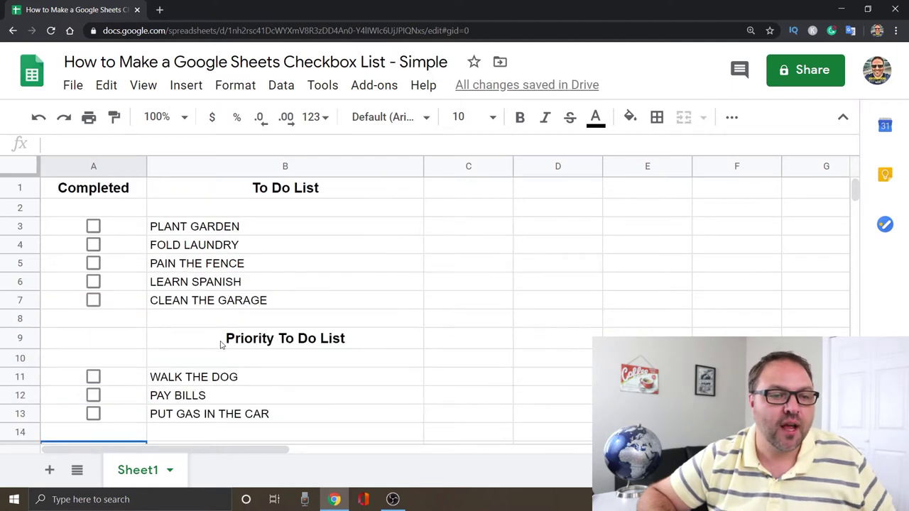
- Test the checkboxes, leaving PLANT GARDEN and WALK THE DOG ticked
left_click(93, 226)
left_click(93, 244)
left_click(93, 264)
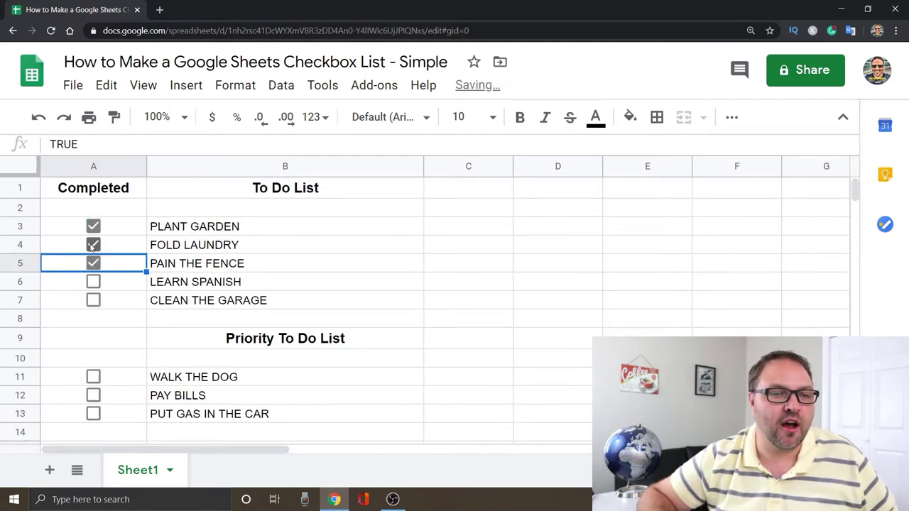
left_click(93, 245)
left_click(93, 264)
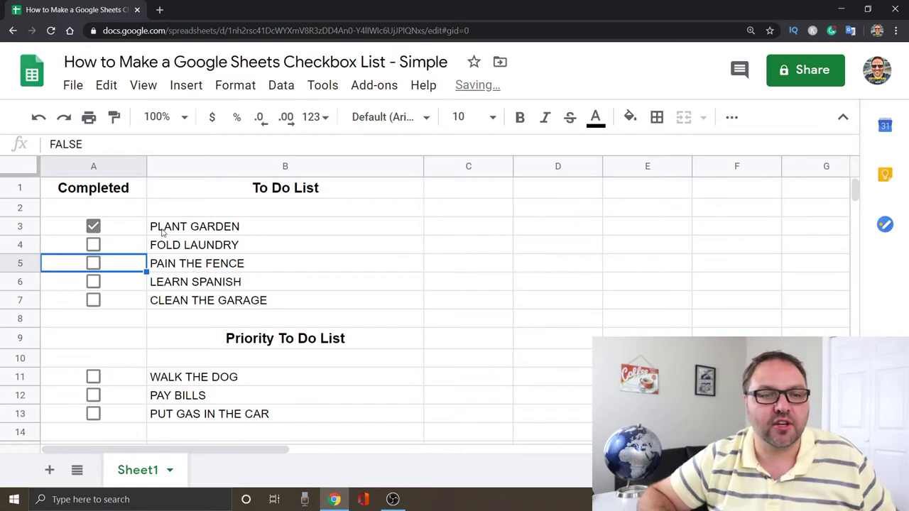
left_click(93, 376)
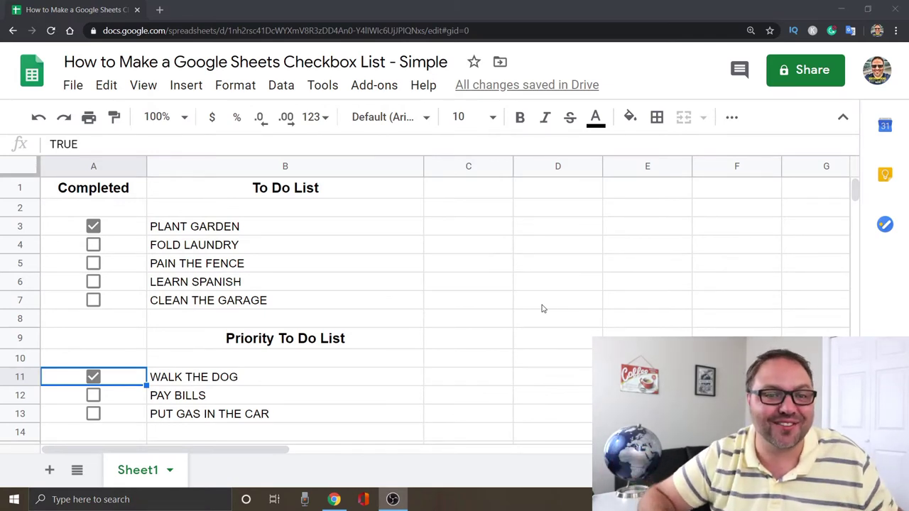
- Select B3 (PLANT GARDEN) and open Format > Conditional formatting
left_click(326, 231)
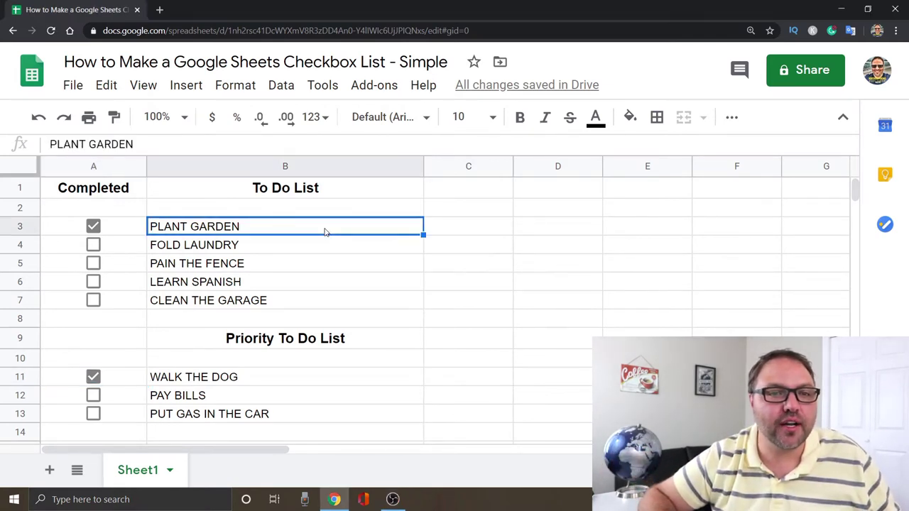
left_click(250, 89)
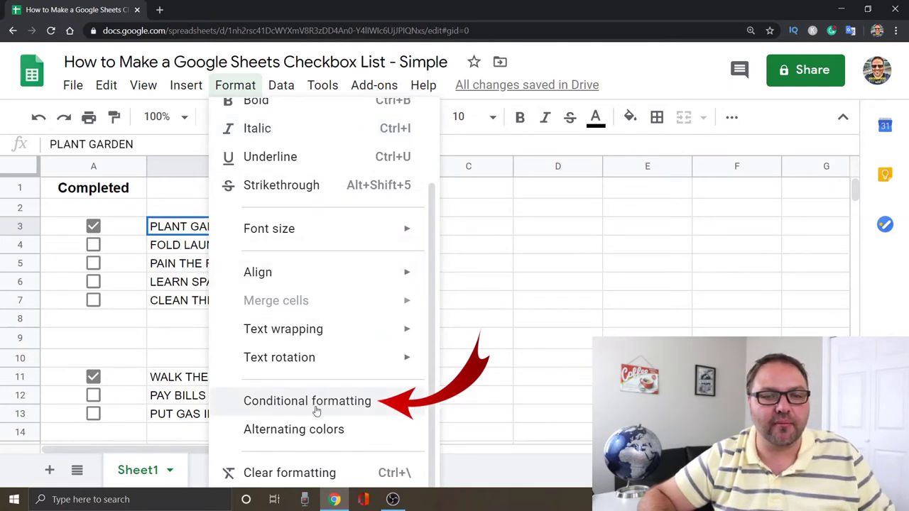
left_click(380, 407)
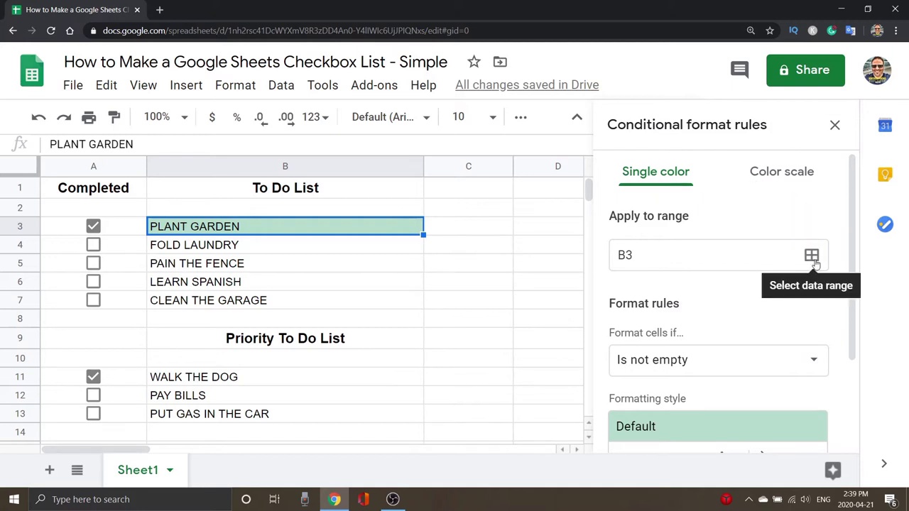
- Set the rule's first range to B3:B7
left_click(812, 257)
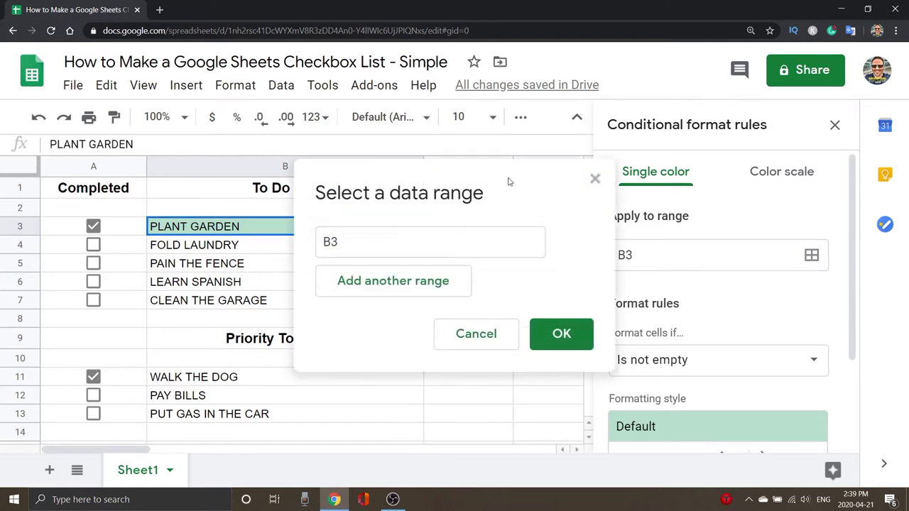
left_click_drag(490, 176, 738, 175)
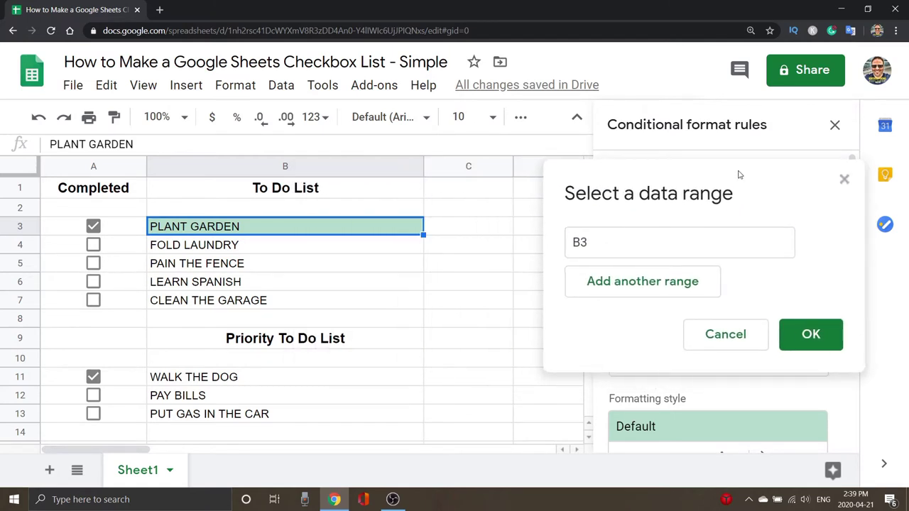
left_click(630, 238)
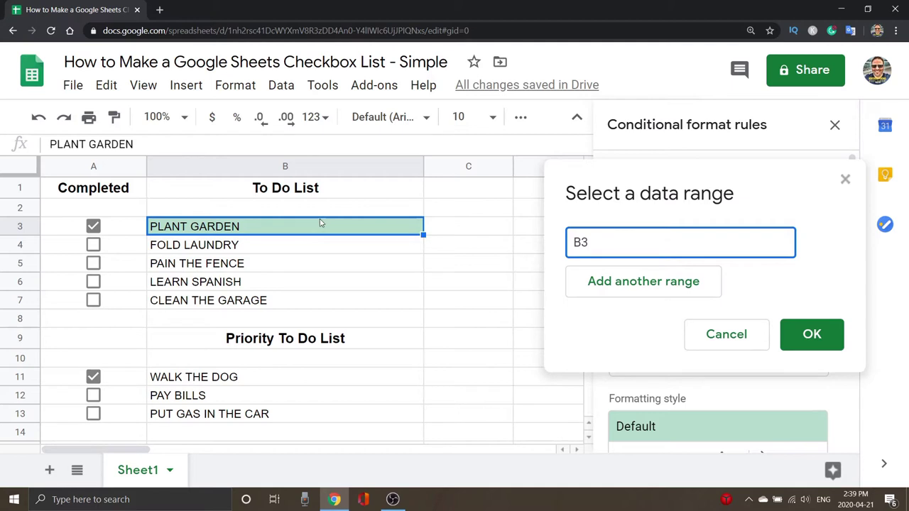
left_click(336, 166)
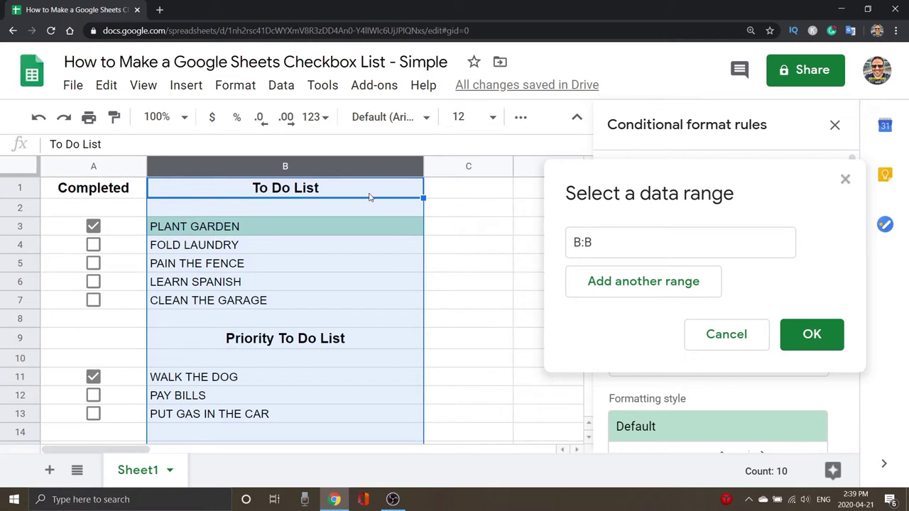
left_click(348, 227)
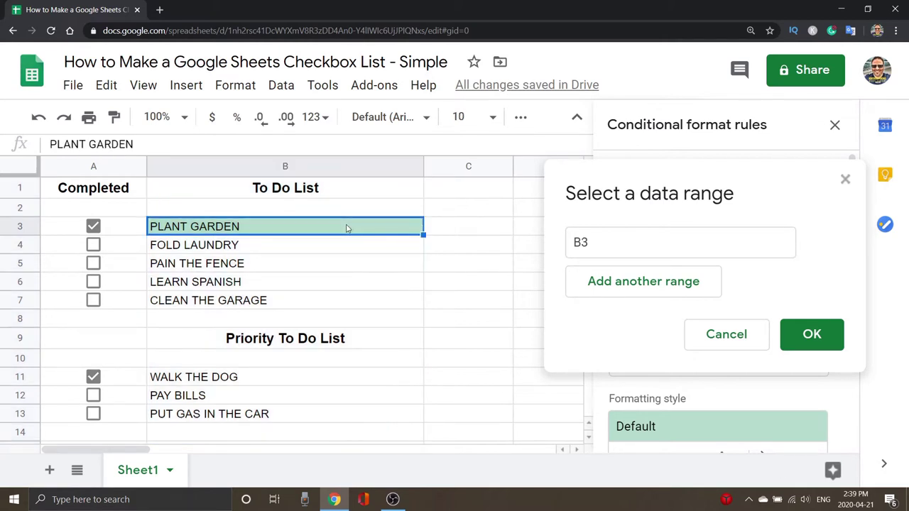
left_click_drag(347, 228, 350, 300)
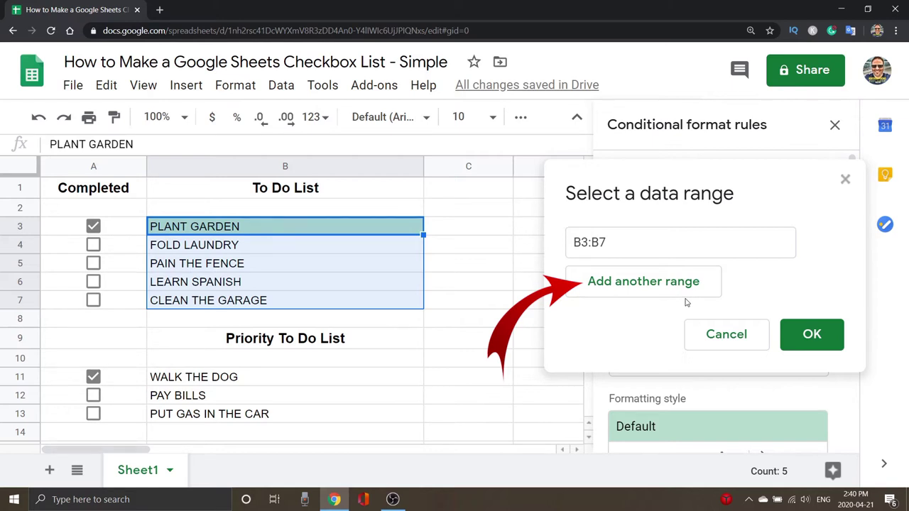
- Add B11:B13 as a second range and confirm both ranges
left_click(642, 292)
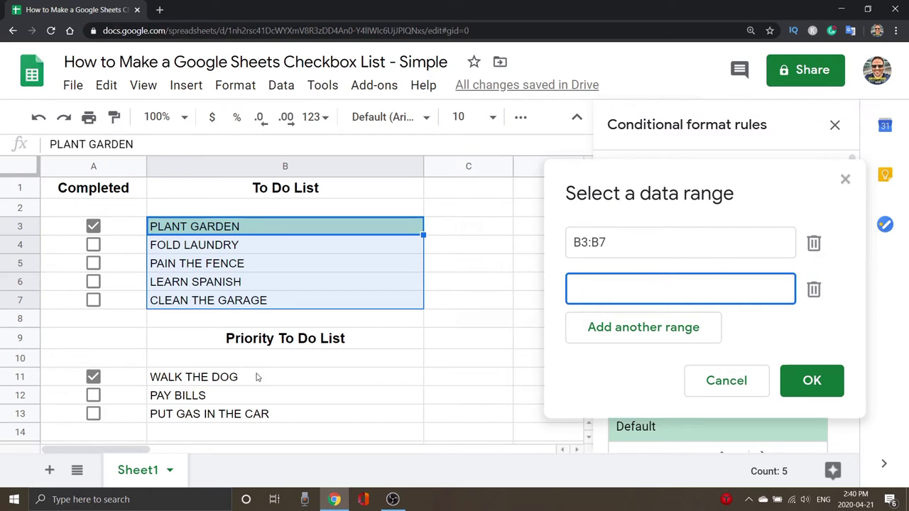
left_click_drag(257, 377, 264, 414)
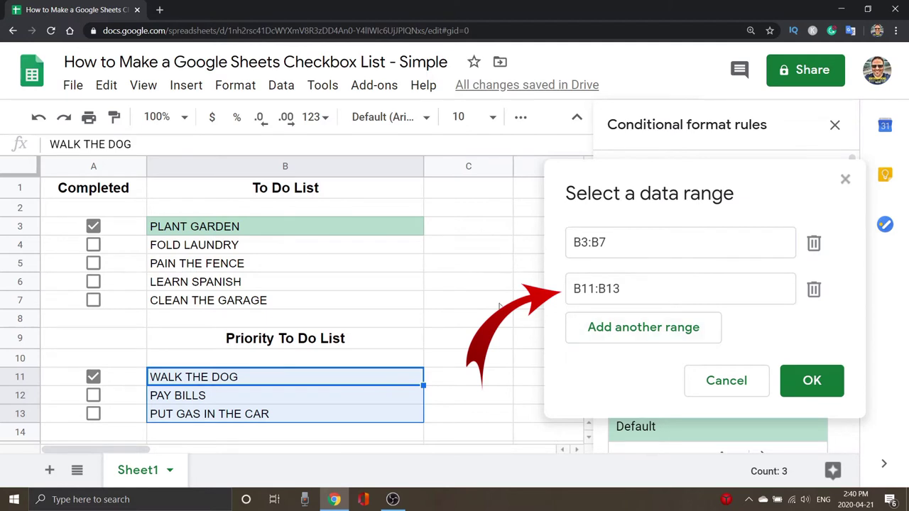
left_click(811, 381)
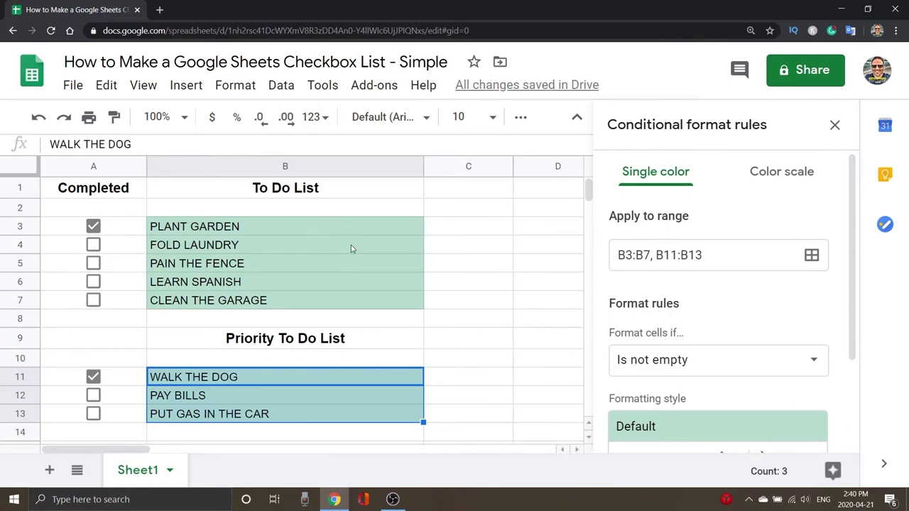
scroll(772, 333, "down", 1)
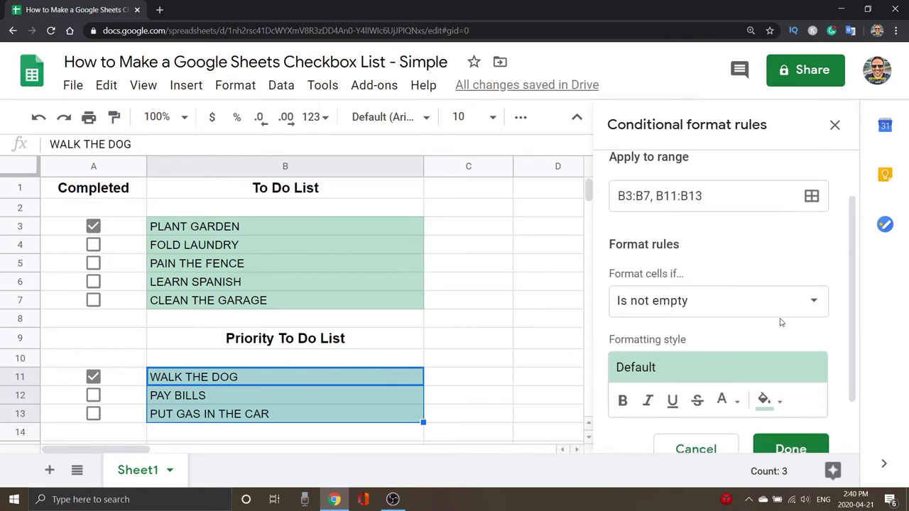
scroll(731, 333, "up", 1)
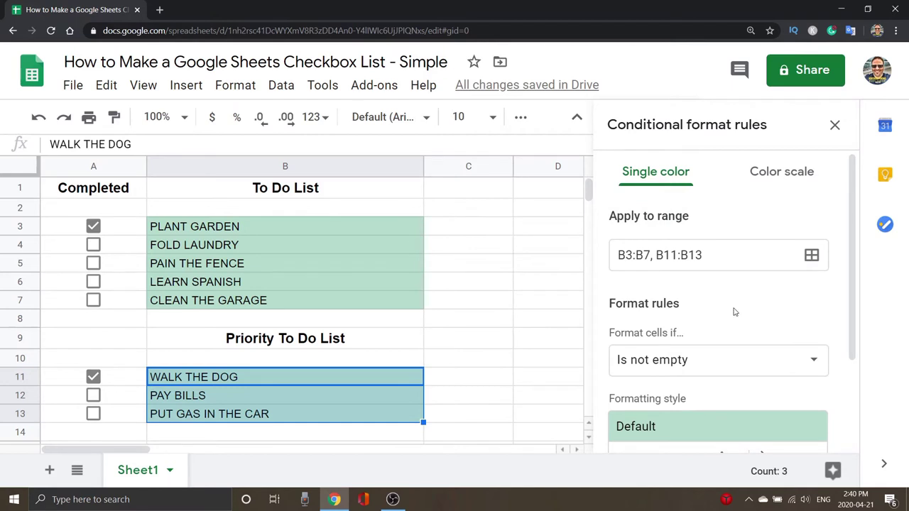
- Switch the rule condition to 'Custom formula is' and untick PLANT GARDEN to show FALSE
scroll(742, 308, "down", 2)
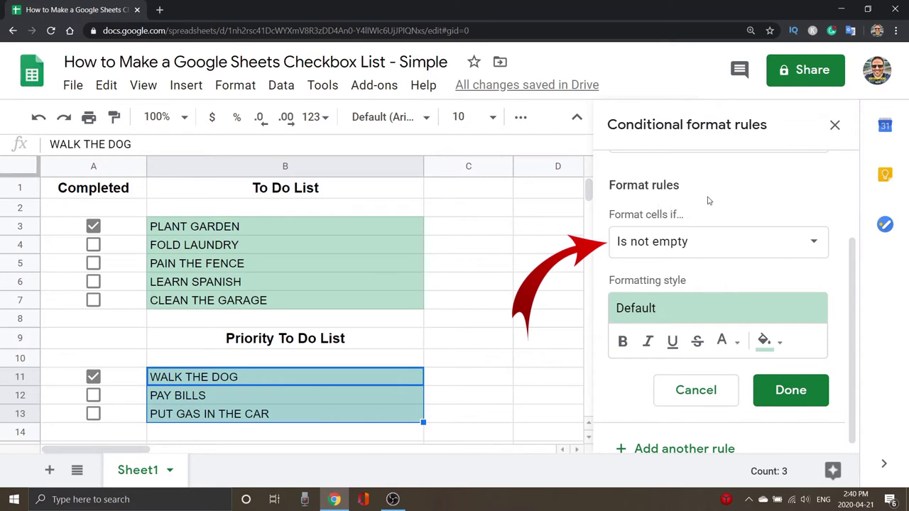
left_click(753, 247)
scroll(723, 265, "down", 2)
scroll(723, 264, "down", 4)
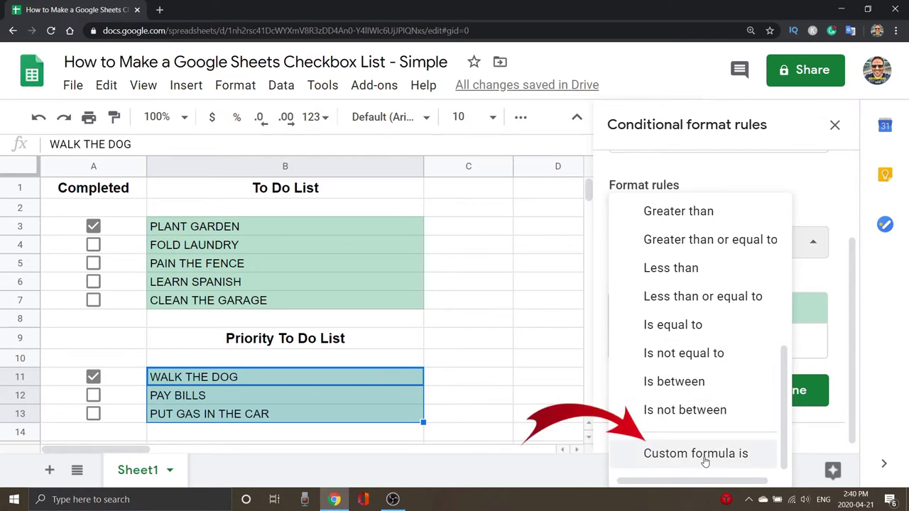
left_click(703, 461)
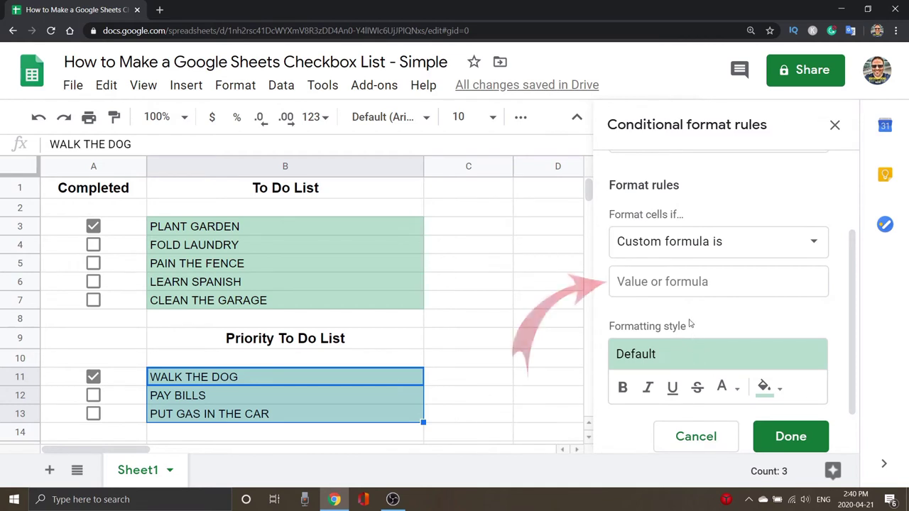
left_click(678, 286)
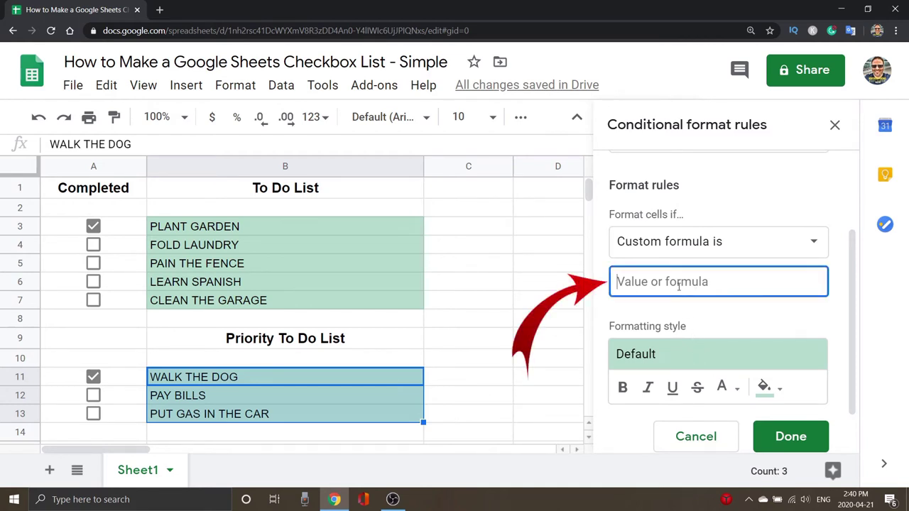
left_click(93, 226)
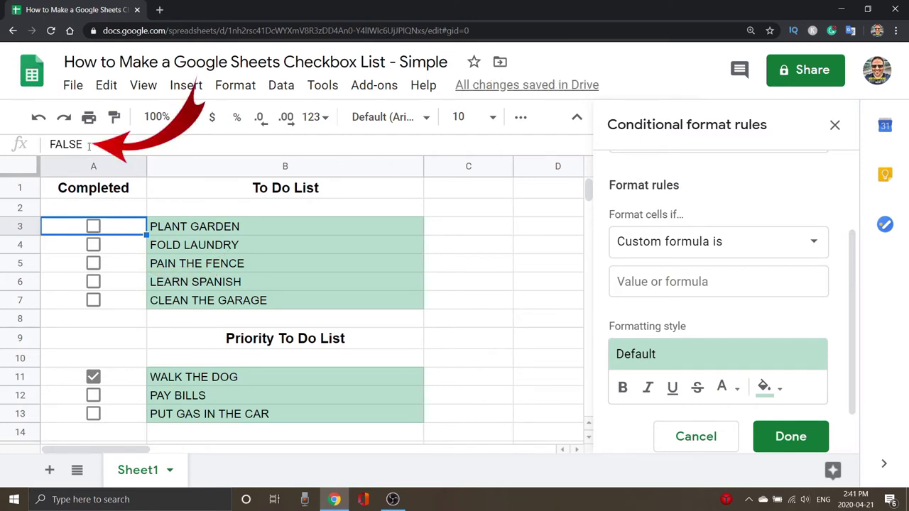
left_click(94, 227)
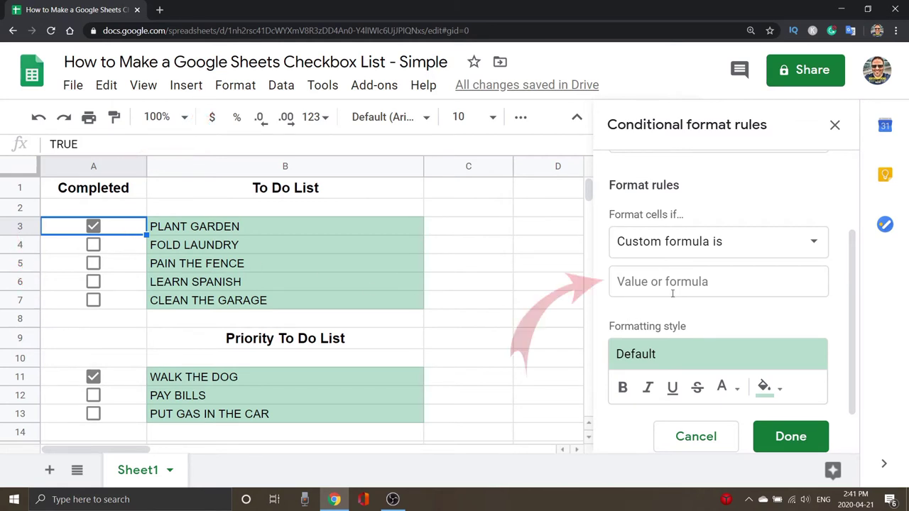
left_click(653, 282)
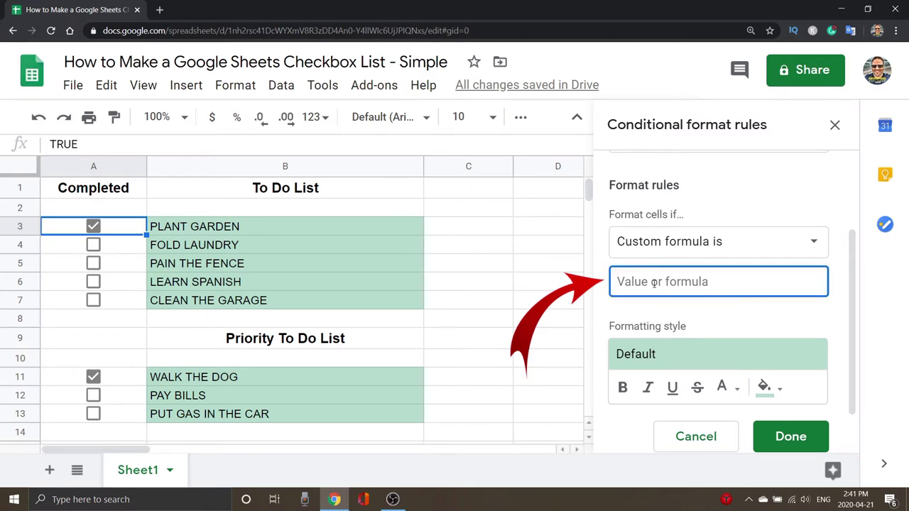
- Enter =A3=TRUE as the rule's custom formula and apply it
type("=")
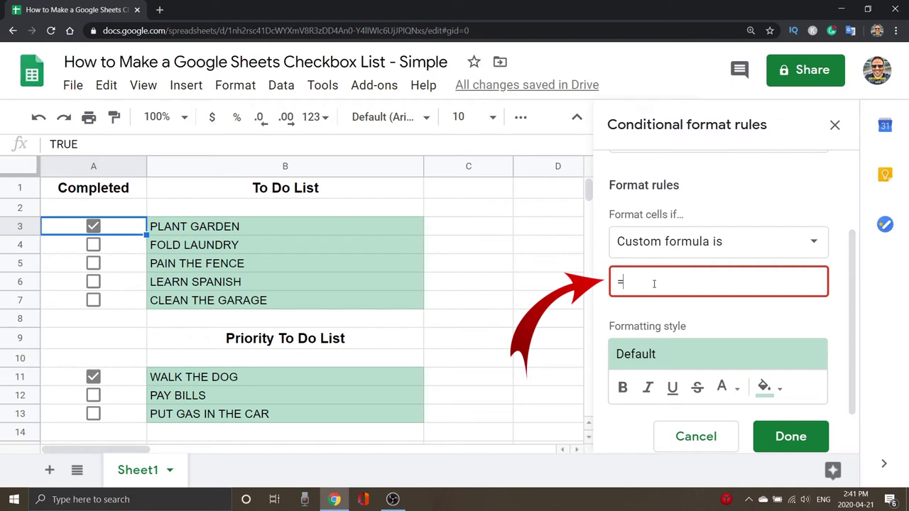
type("A3")
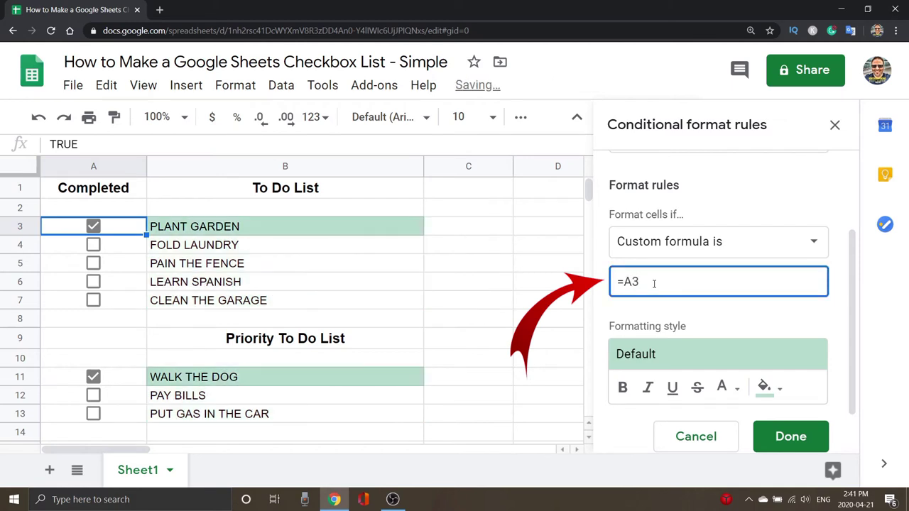
type("=T")
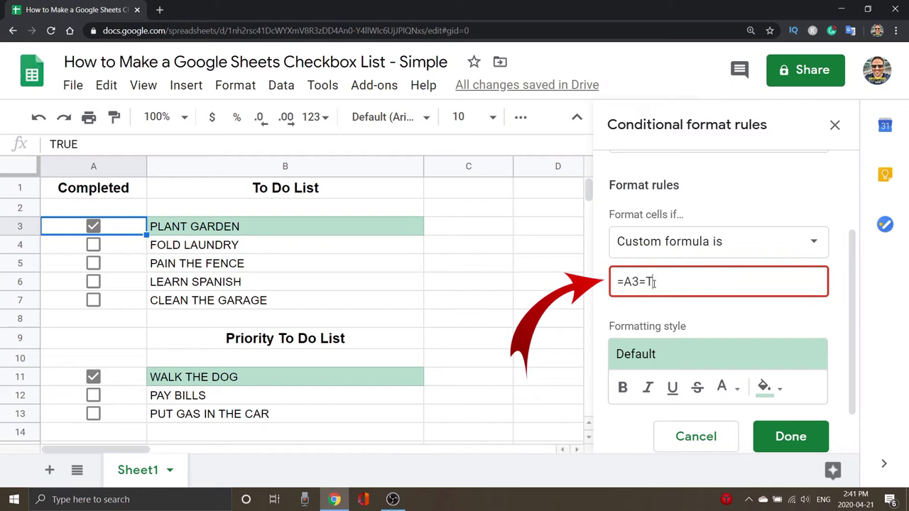
type("RUE")
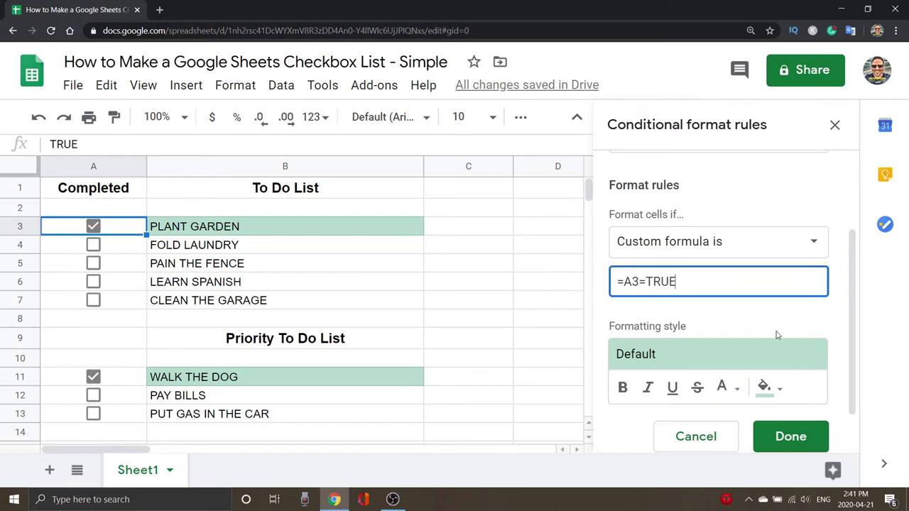
left_click(742, 324)
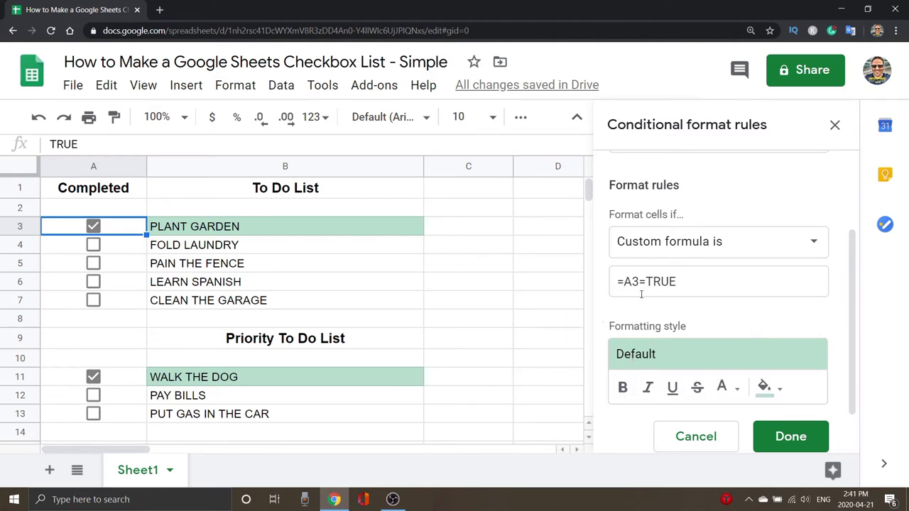
- Try bold, italic and underline in the rule style, clear them, then apply strikethrough
left_click(627, 395)
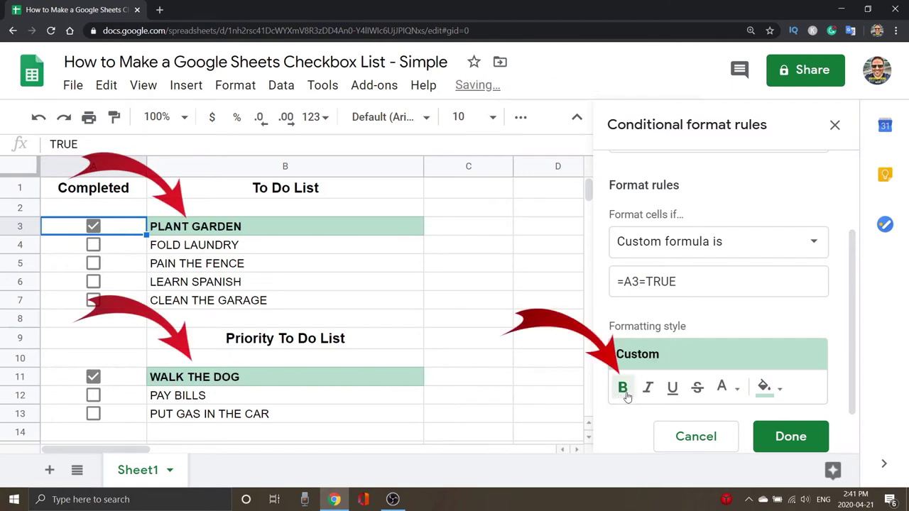
left_click(94, 243)
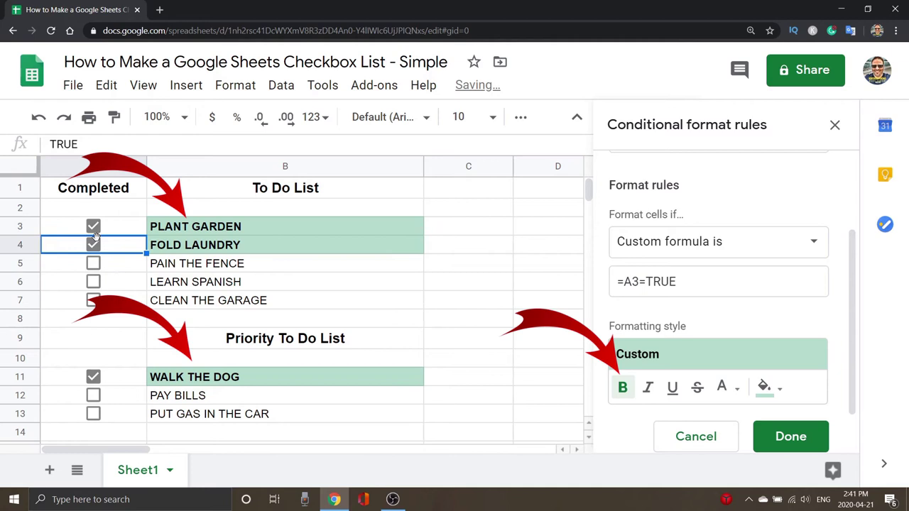
left_click(94, 243)
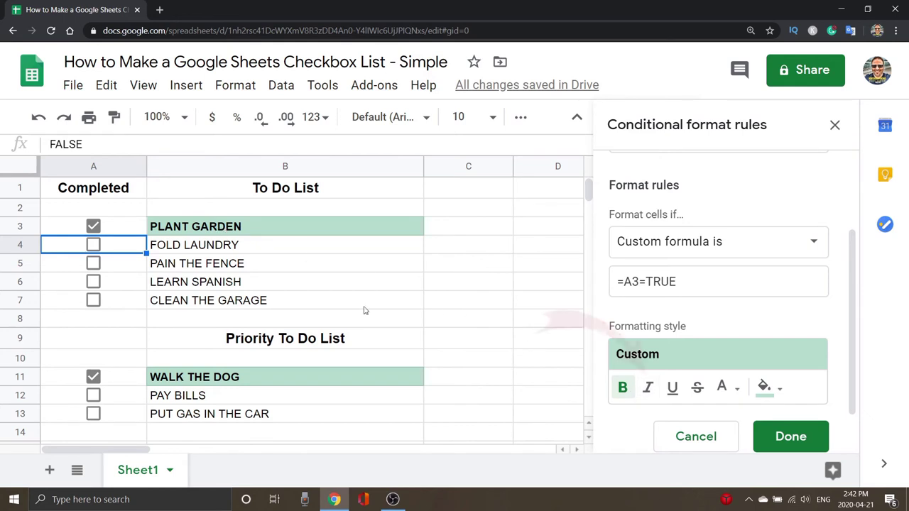
left_click(648, 388)
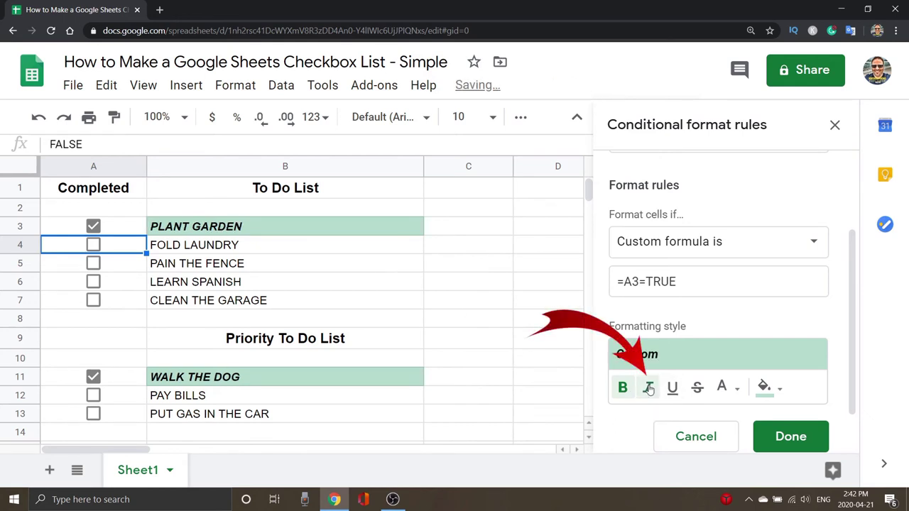
left_click(671, 388)
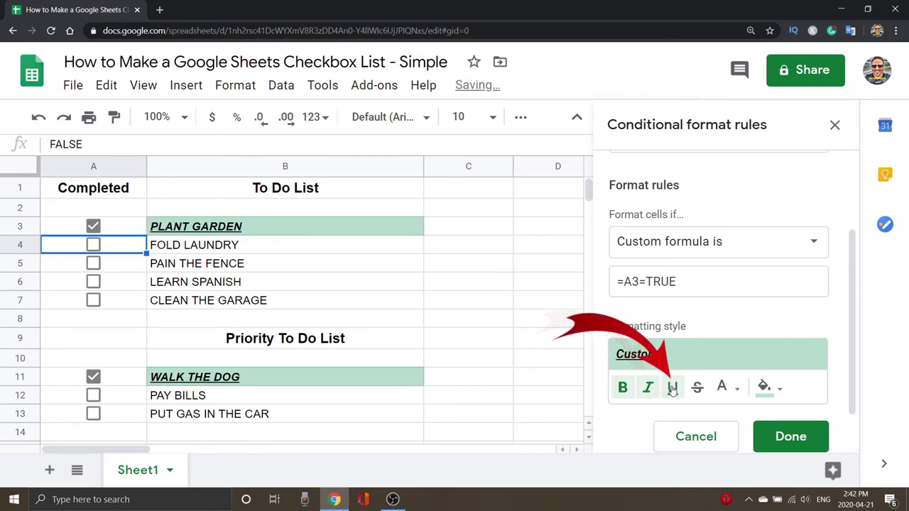
left_click(671, 388)
left_click(648, 389)
left_click(632, 391)
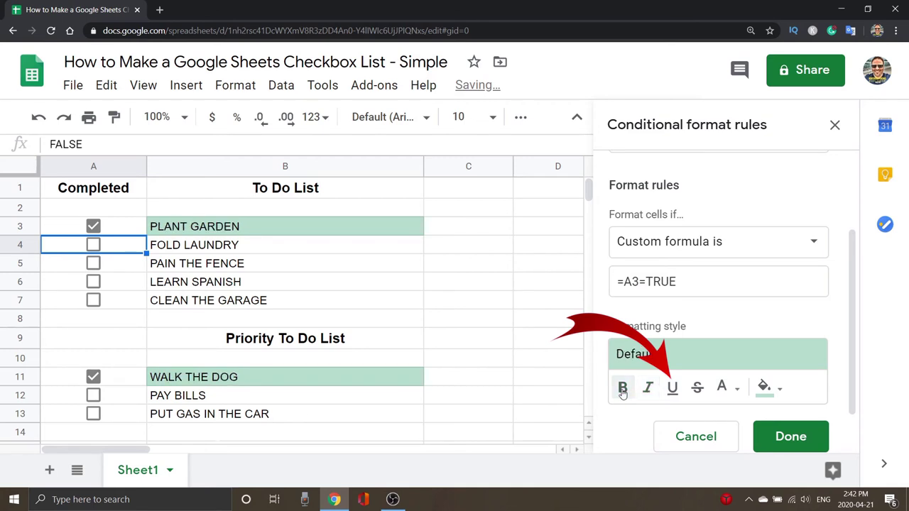
left_click(697, 389)
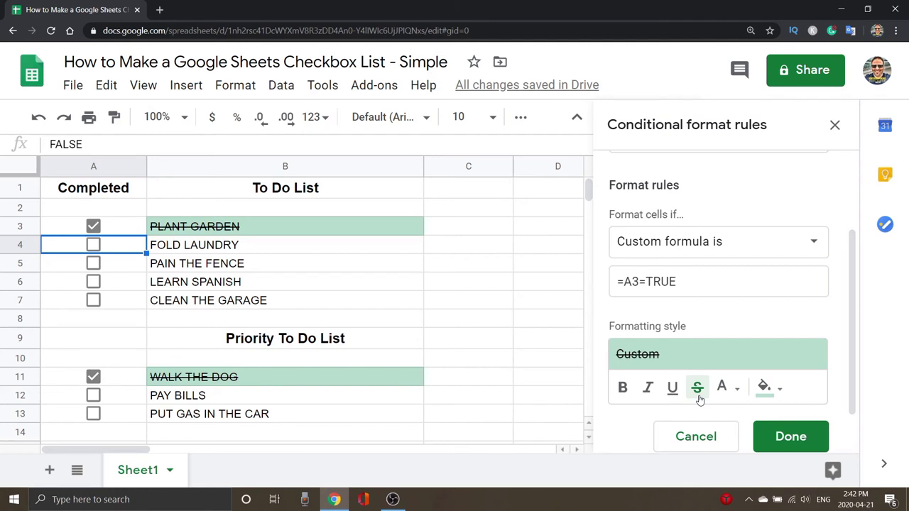
left_click(738, 396)
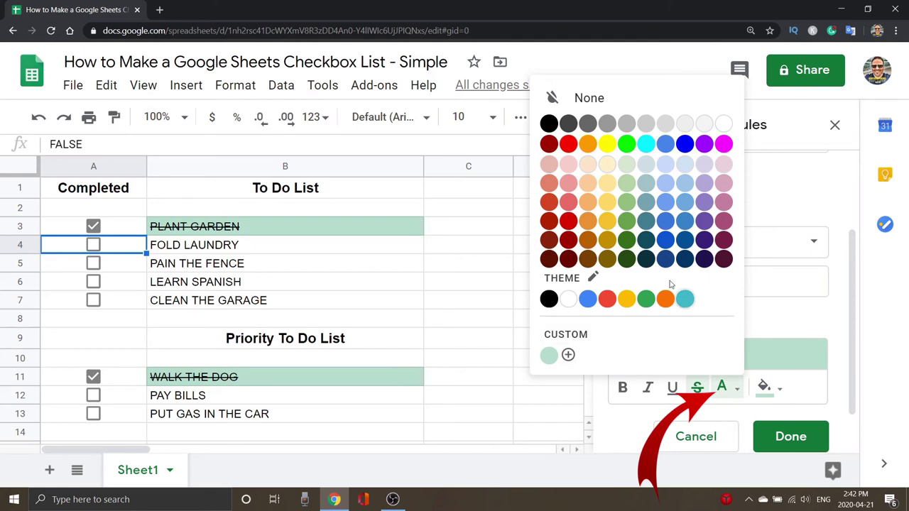
- Set the rule's text colour to red and its fill to light yellow 3
left_click(569, 146)
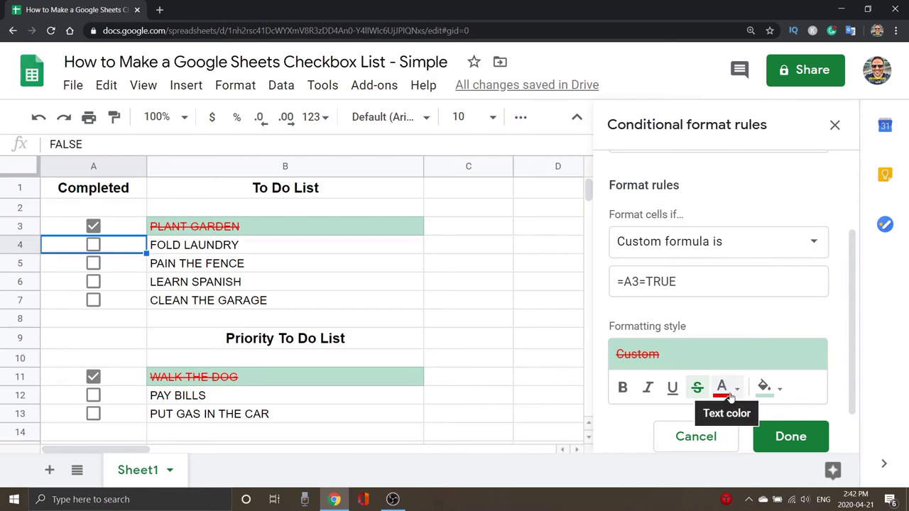
left_click(779, 393)
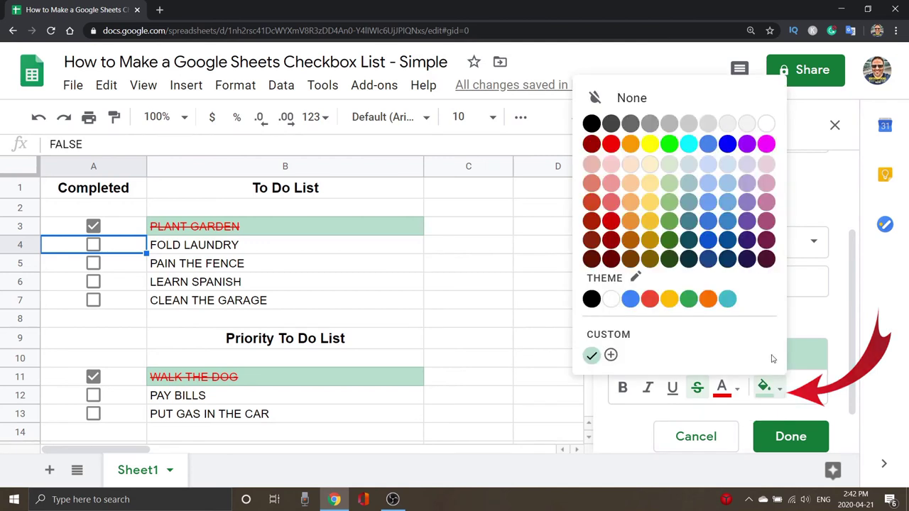
left_click(649, 173)
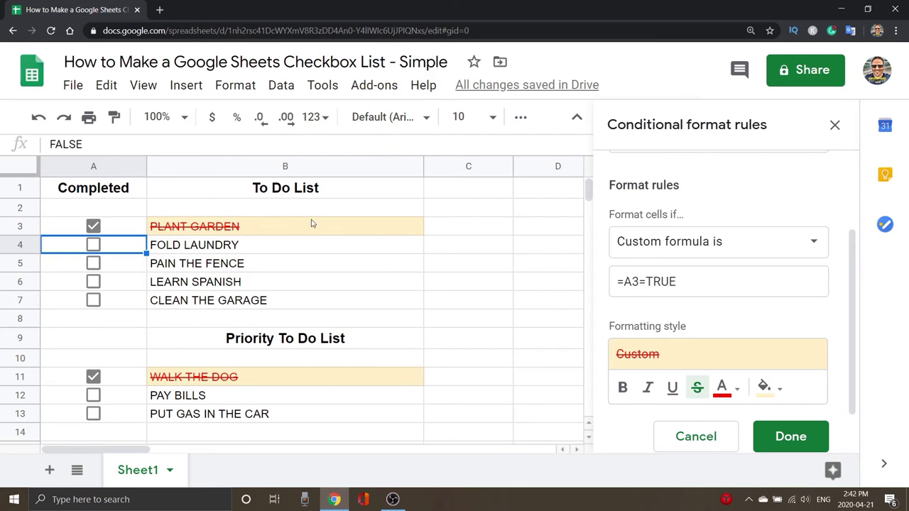
left_click(95, 245)
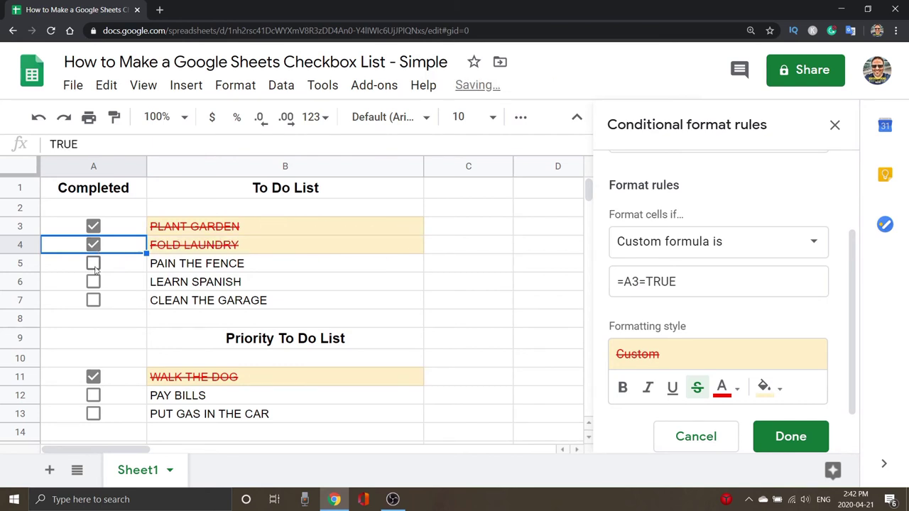
left_click(94, 264)
left_click(98, 282)
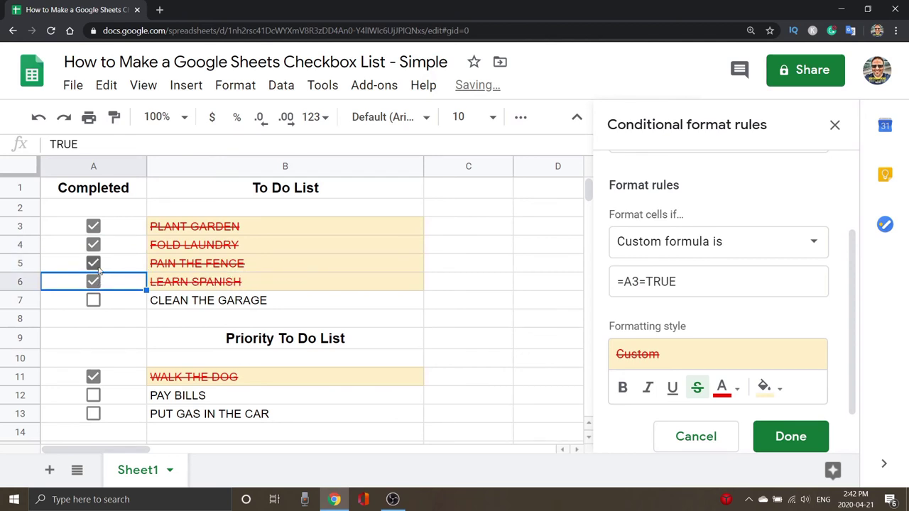
left_click(93, 264)
left_click(95, 282)
left_click(93, 245)
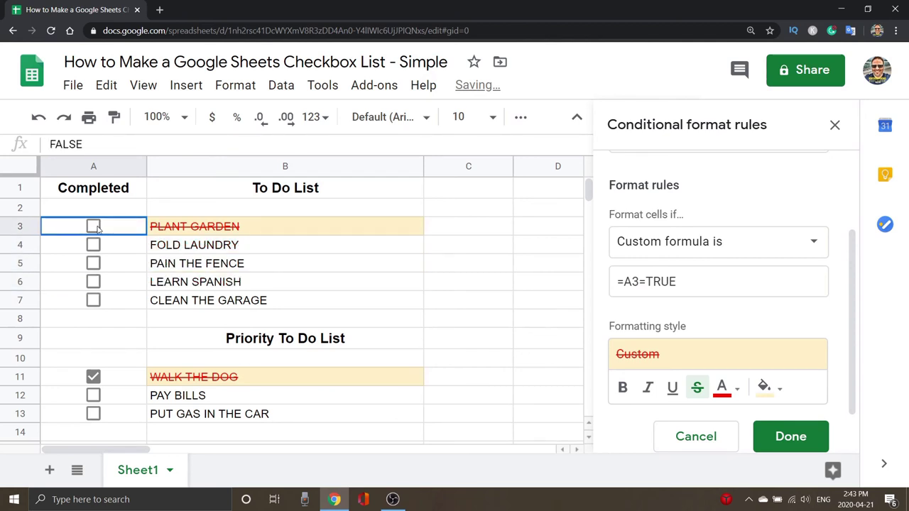
left_click(94, 227)
left_click(93, 377)
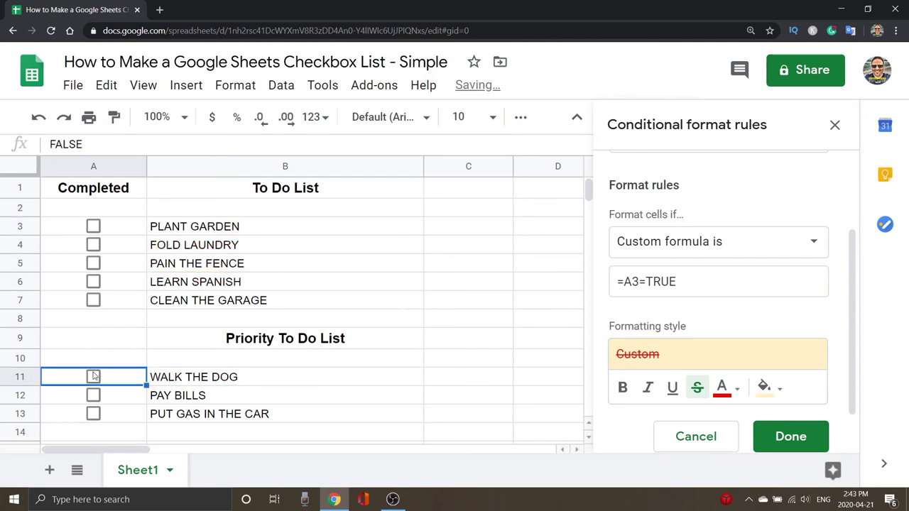
left_click(93, 376)
left_click(94, 227)
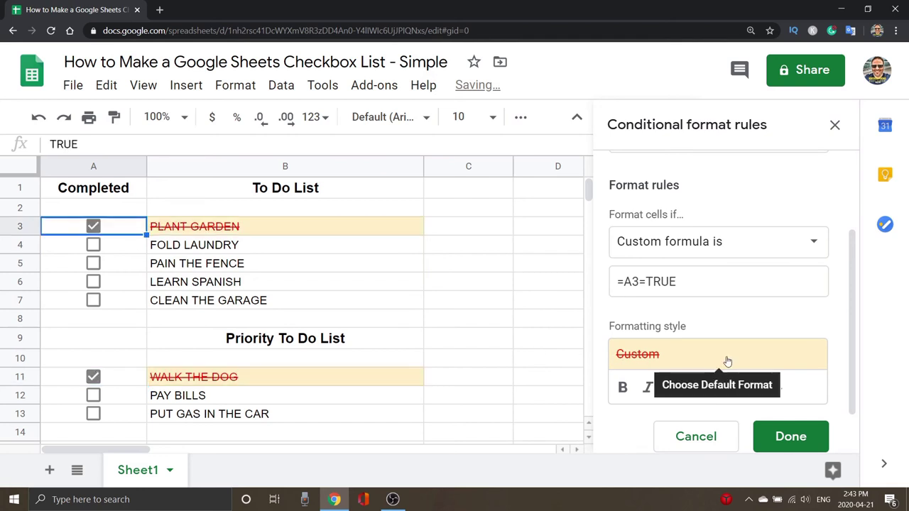
- Save the checkbox formatting rule and tick the FOLD LAUNDRY (A4) and PAIN THE FENCE (A5) checkboxes
left_click(805, 445)
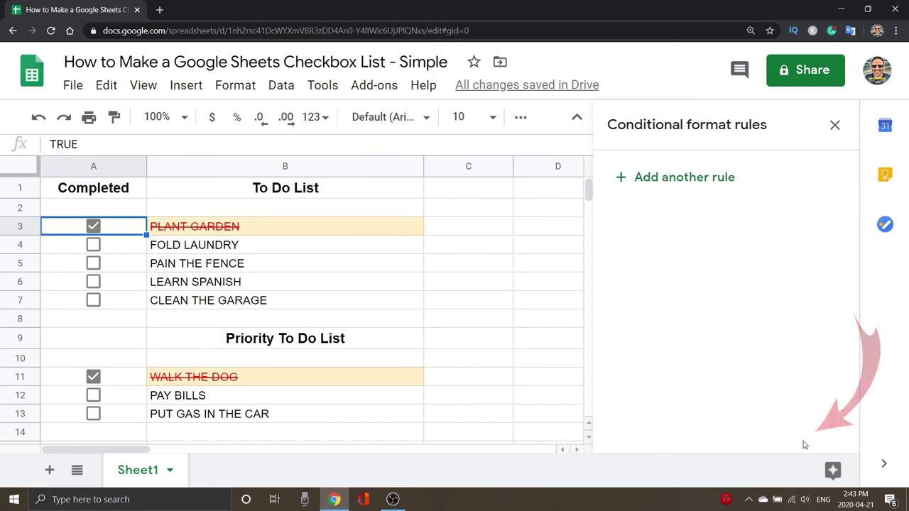
left_click(93, 245)
left_click(92, 264)
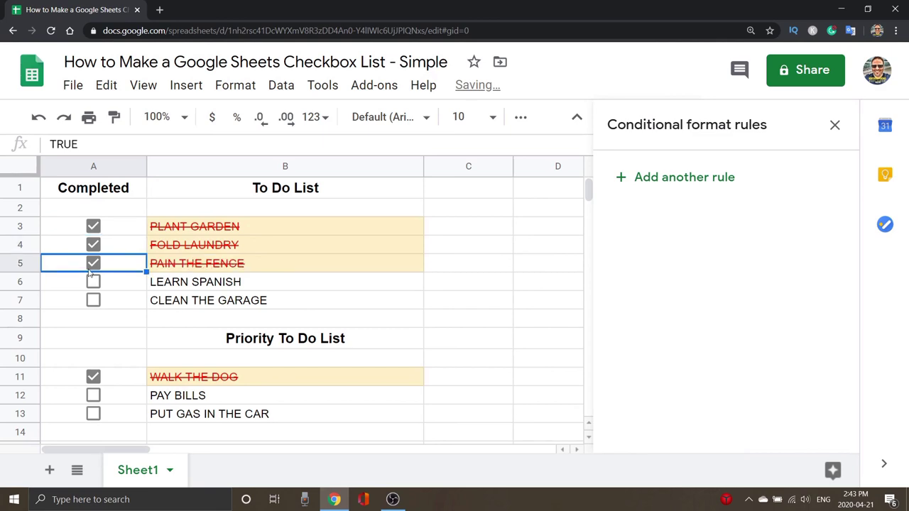